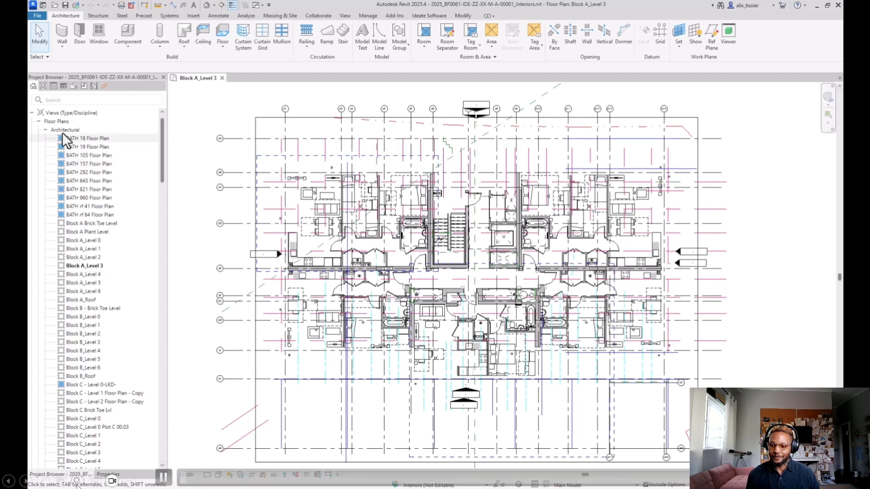
Collapse the views, schedules and sheets groups in the Project Browser and reload the linked Shell and Core Revit model.
click(32, 113)
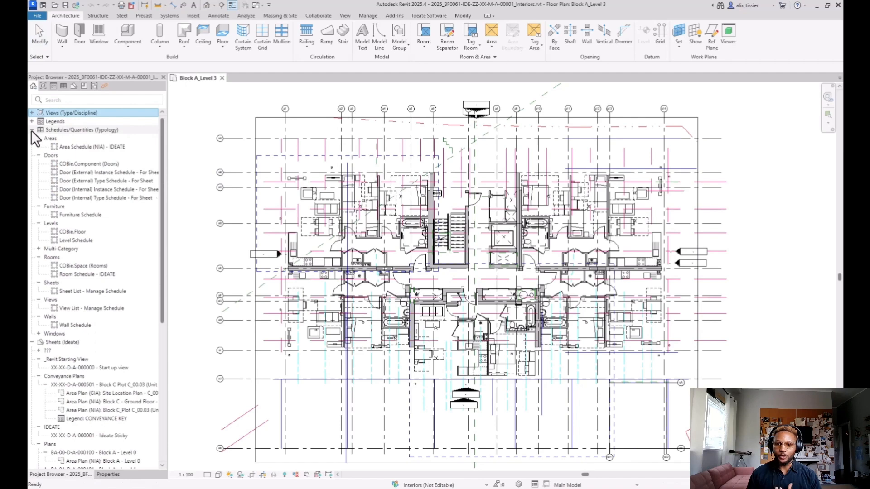
click(32, 131)
click(32, 138)
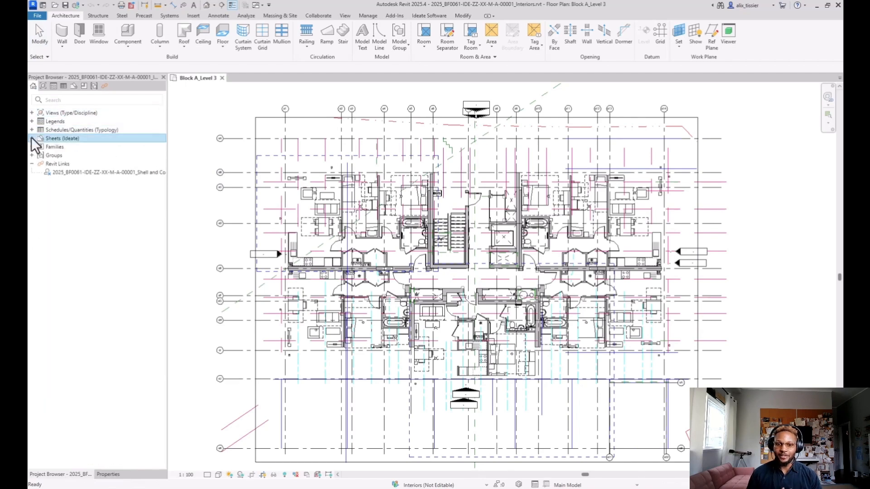
click(88, 172)
right_click(87, 172)
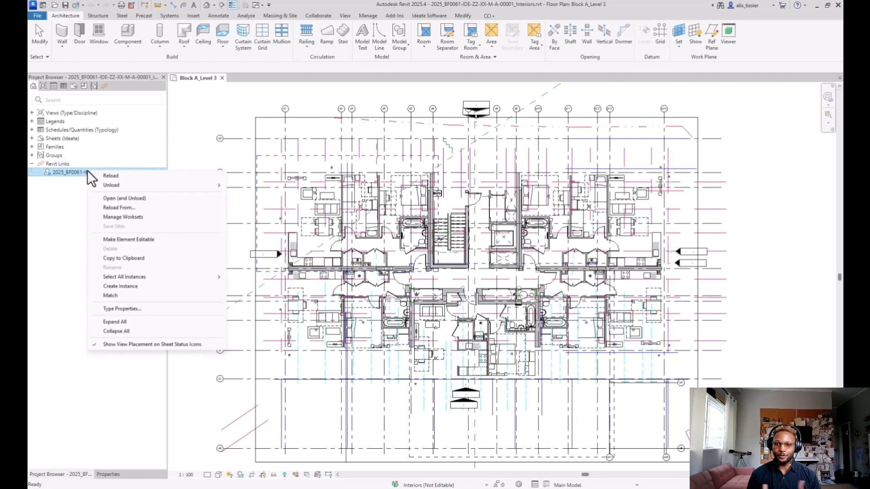
click(118, 176)
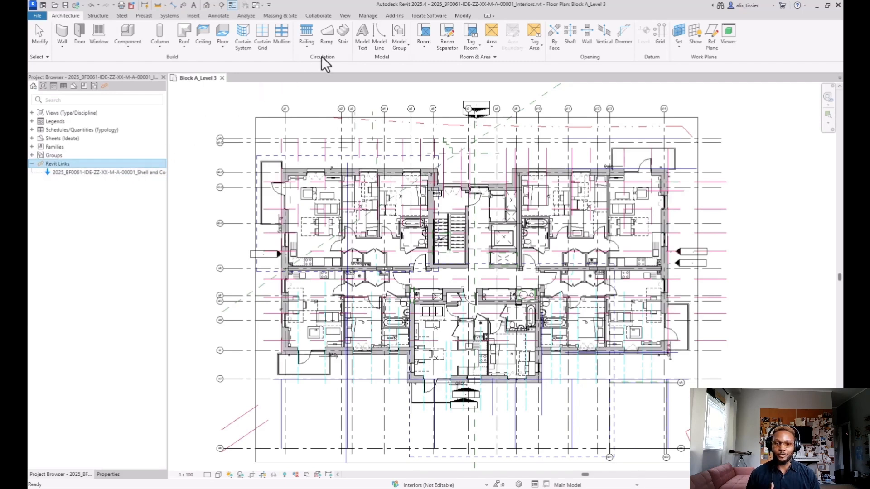
Launch Ideate BIMLink for the interiors model.
click(429, 15)
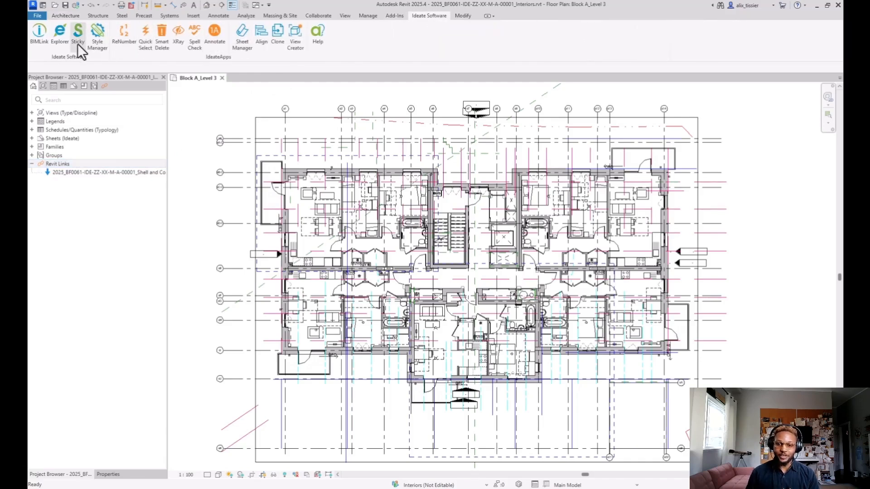
click(37, 42)
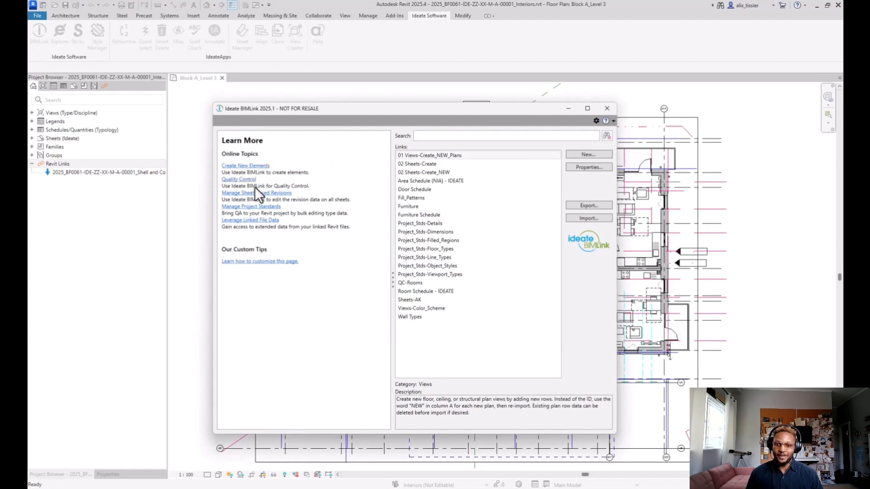
Read BIMLink's online help on leveraging linked file data, including the article on importing linked Revit file data.
click(263, 220)
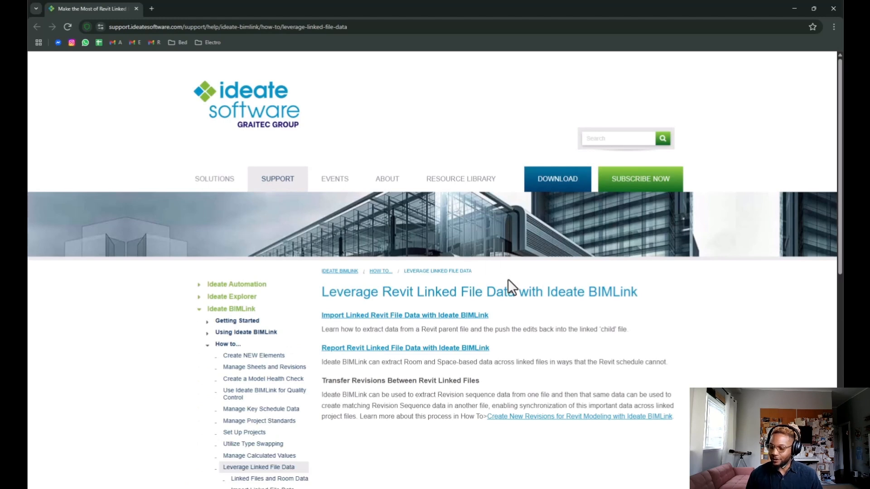
scroll(508, 280, down, 2)
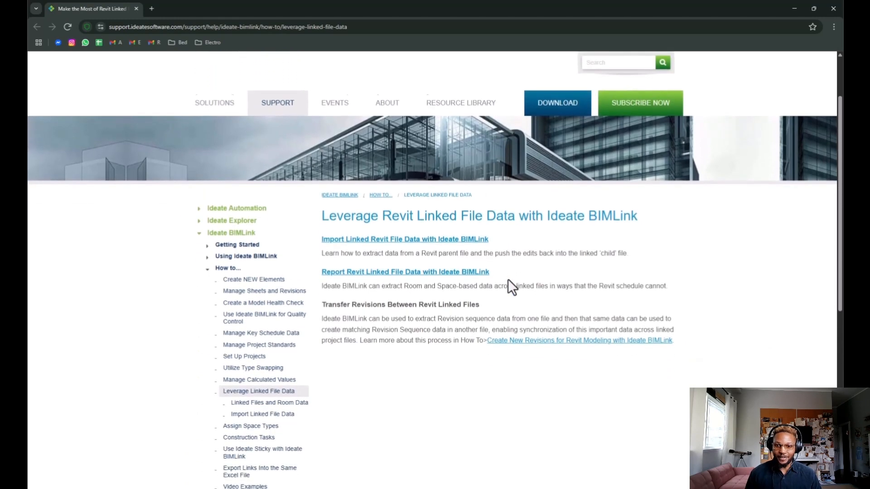
scroll(507, 279, down, 2)
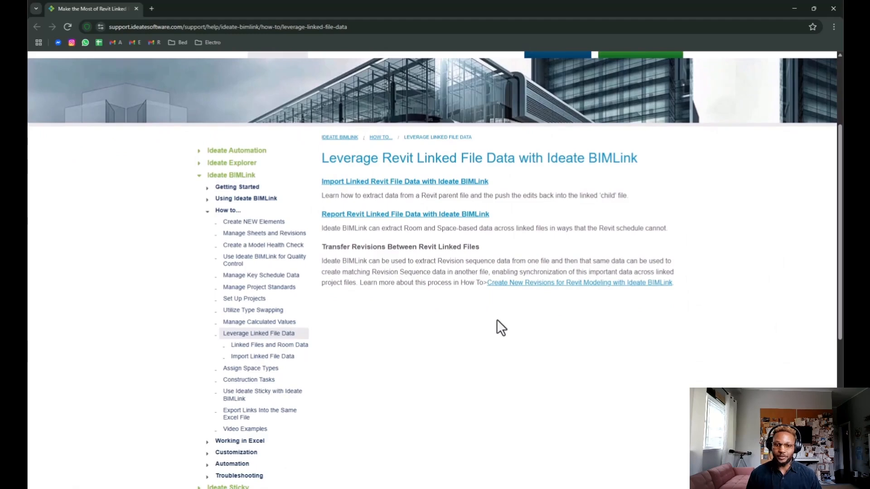
click(471, 186)
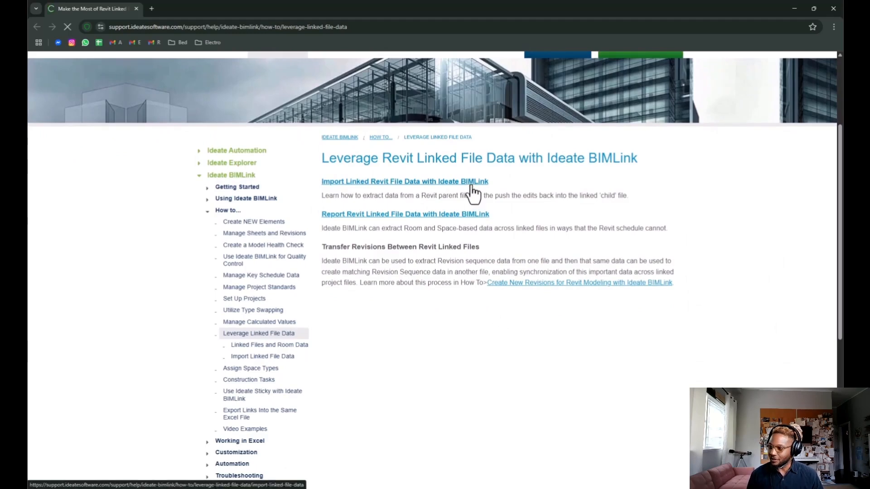
scroll(474, 194, down, 2)
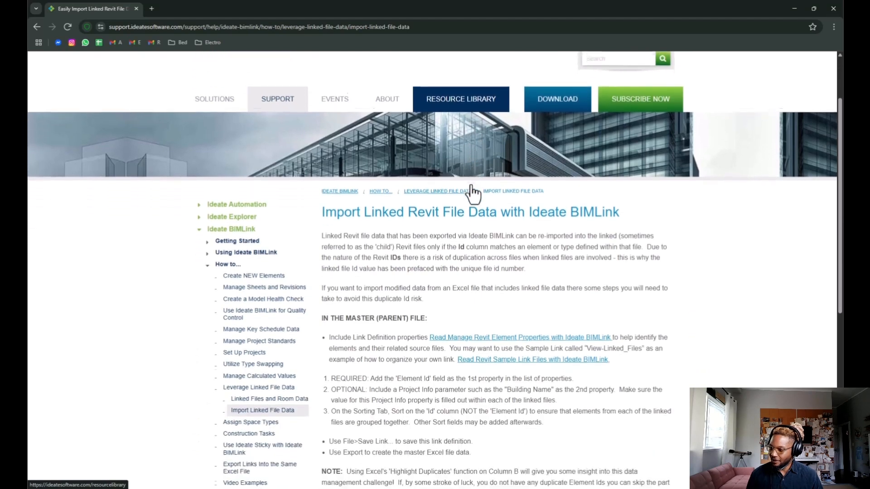
scroll(475, 280, down, 3)
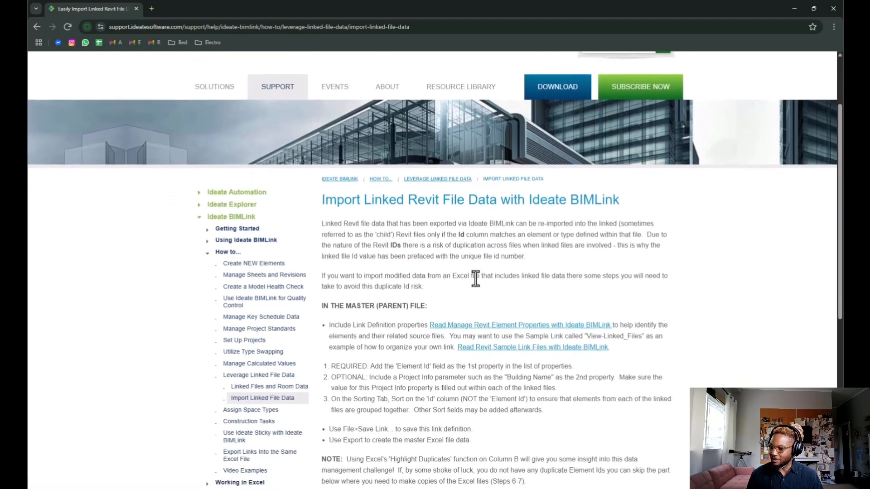
scroll(475, 280, down, 2)
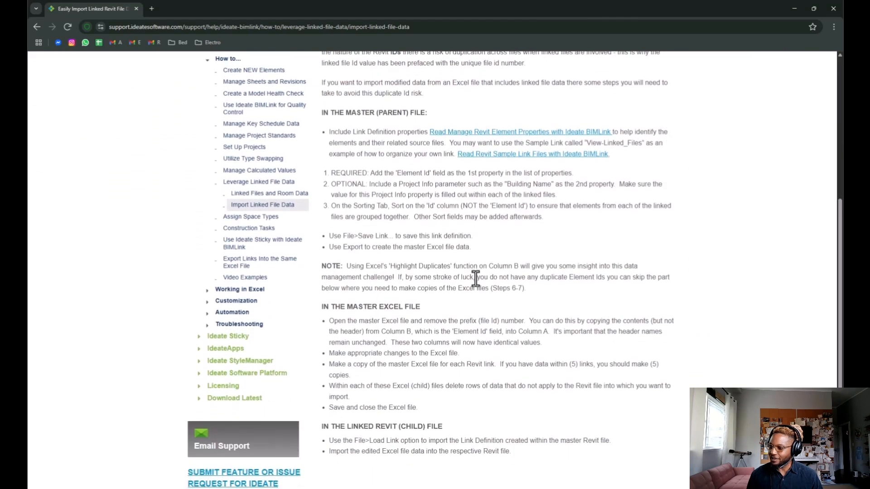
Read the help article on reporting linked files and room data, including both examples, and return to BIMLink.
click(306, 195)
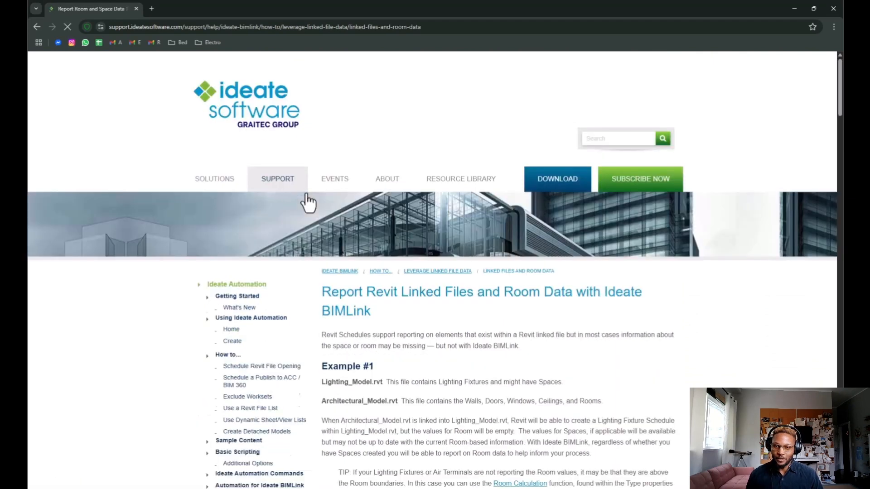
scroll(484, 317, down, 2)
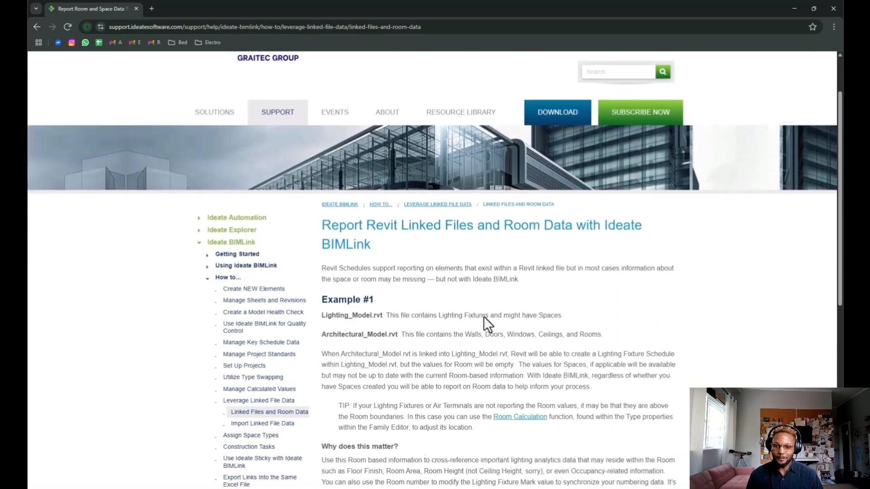
scroll(483, 316, down, 5)
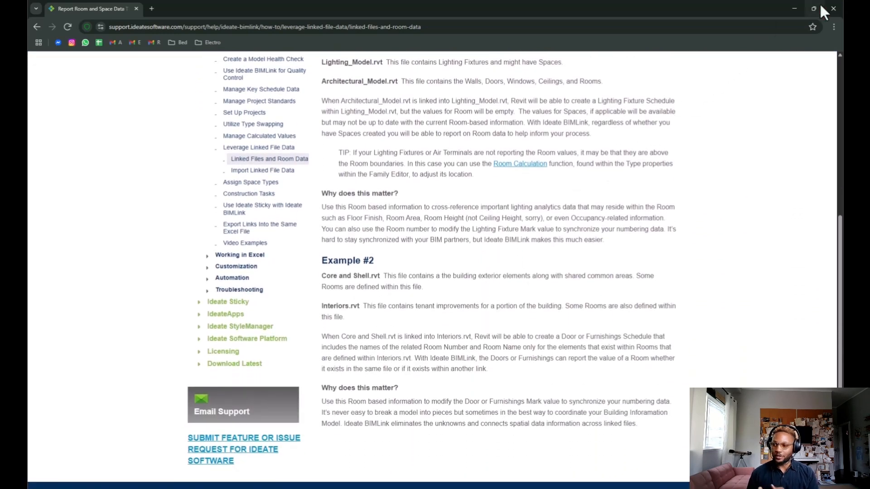
click(837, 2)
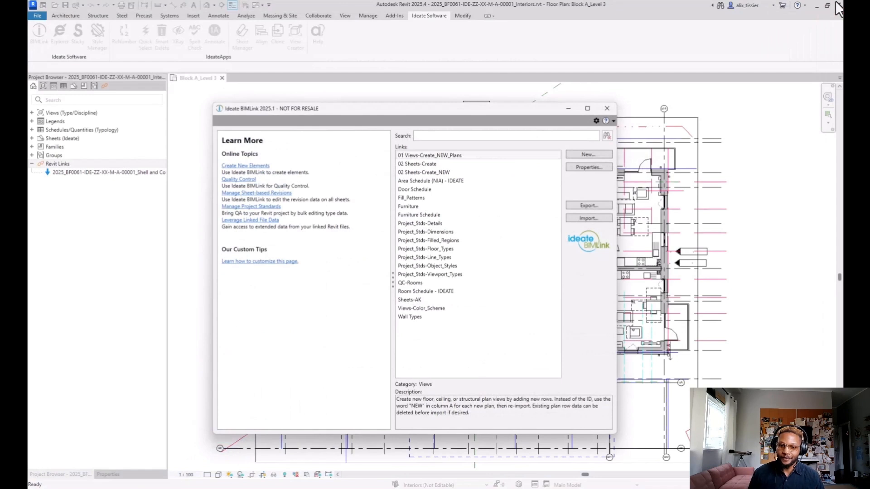
Create a new BIMLink link from the Doors sample in the 01 Architectural Links library and maximize its editing window.
click(590, 154)
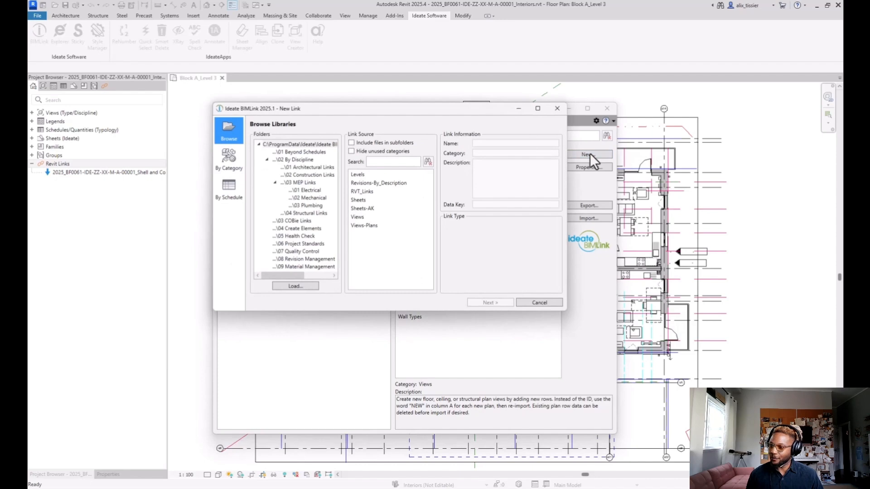
click(538, 108)
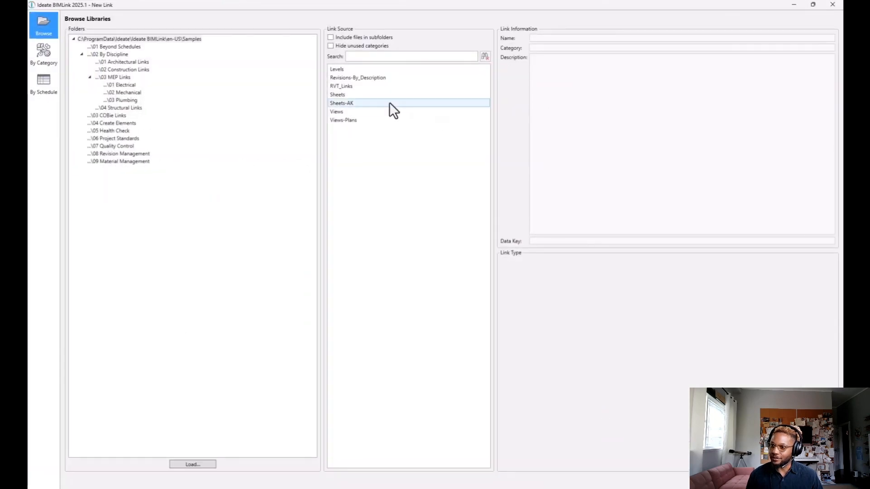
click(142, 62)
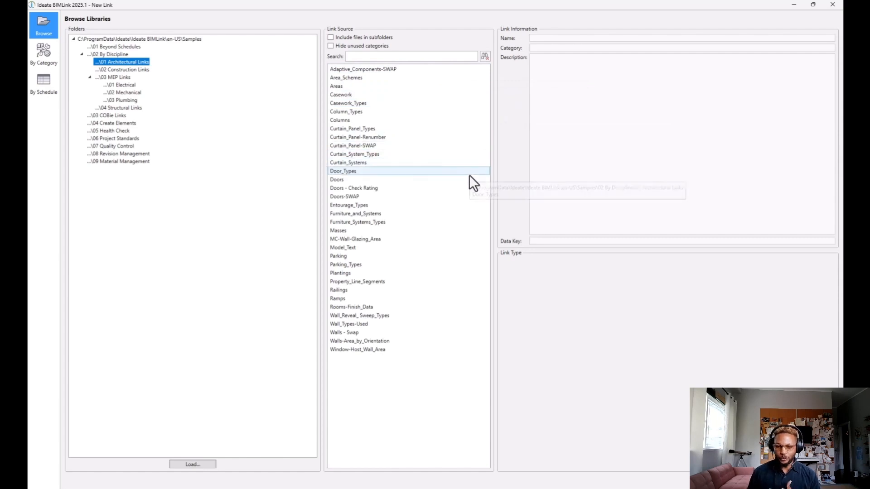
click(472, 180)
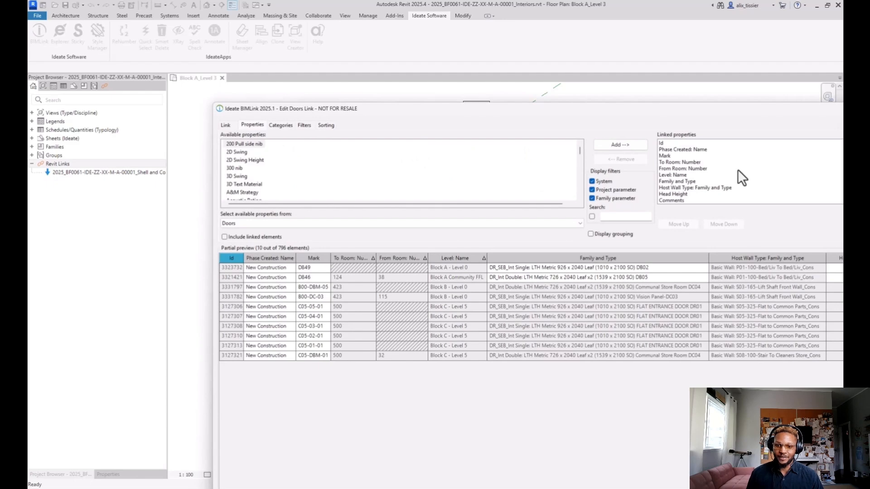
drag(734, 115, 585, 2)
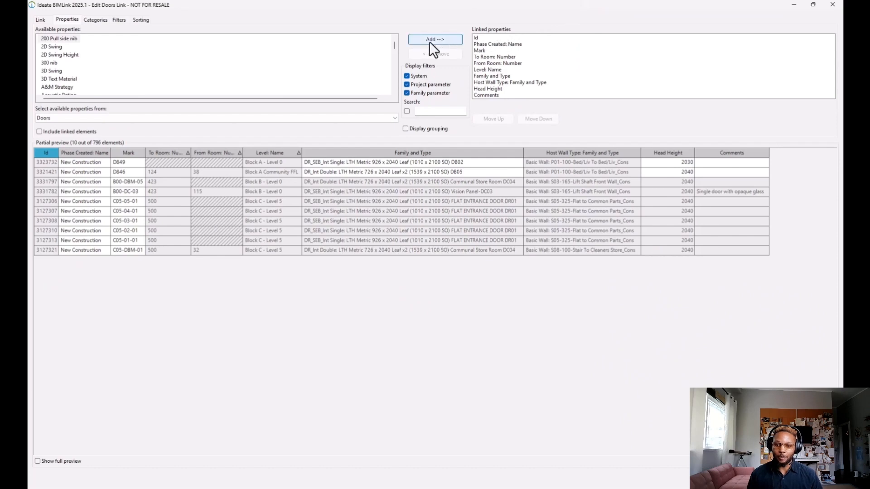
Remove Head Height, Comments and Phase Created: Name from the Doors link's linked properties.
click(497, 41)
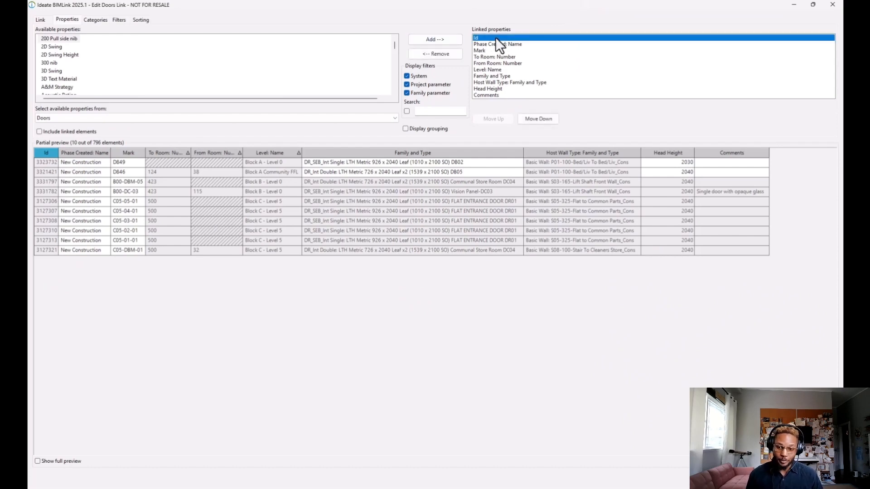
key(Down)
key(Down)
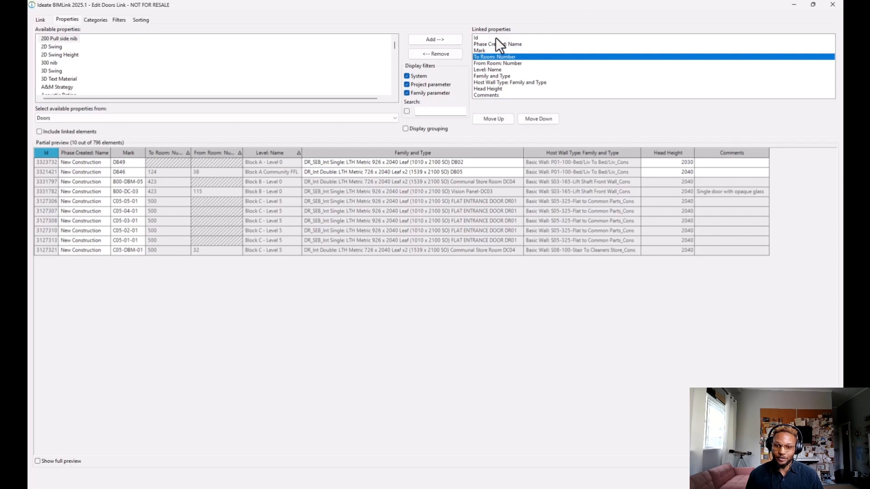
key(Down)
key(Down)
key(Down)
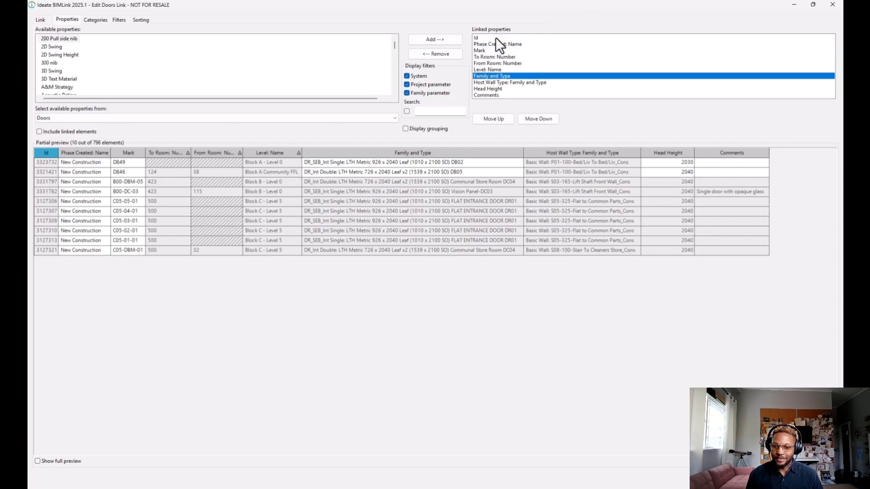
key(Down)
key(Down)
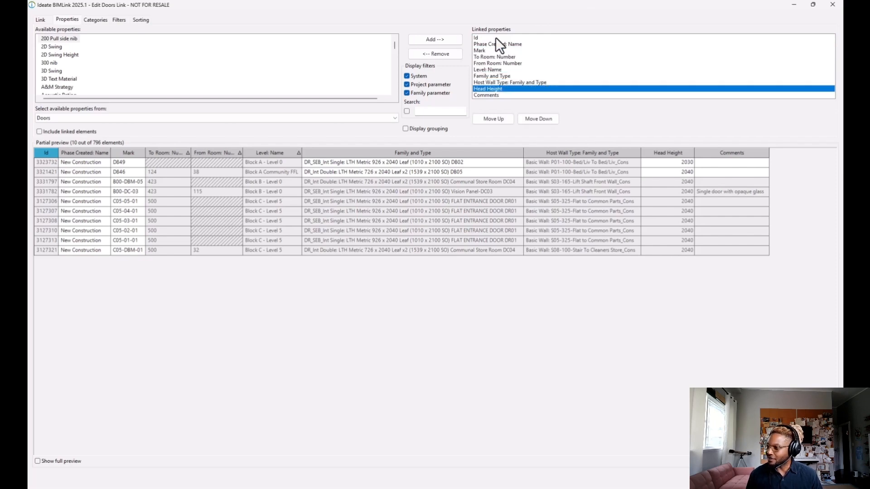
click(444, 55)
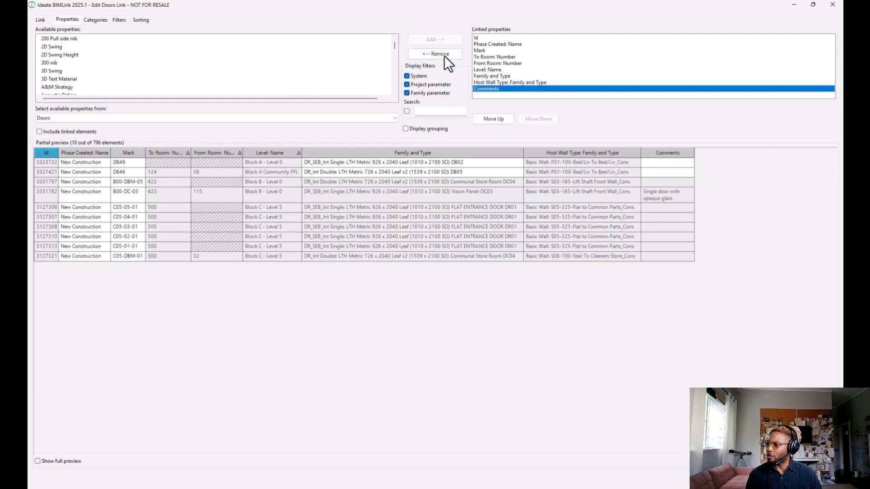
click(444, 55)
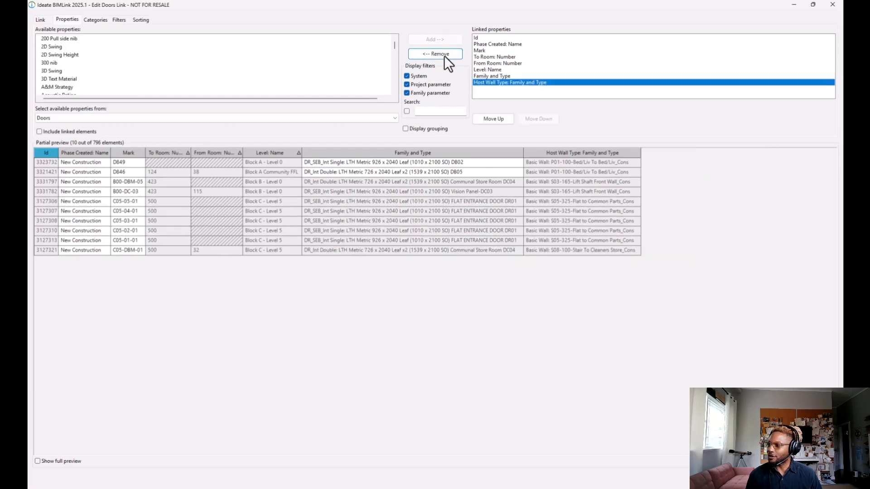
click(501, 44)
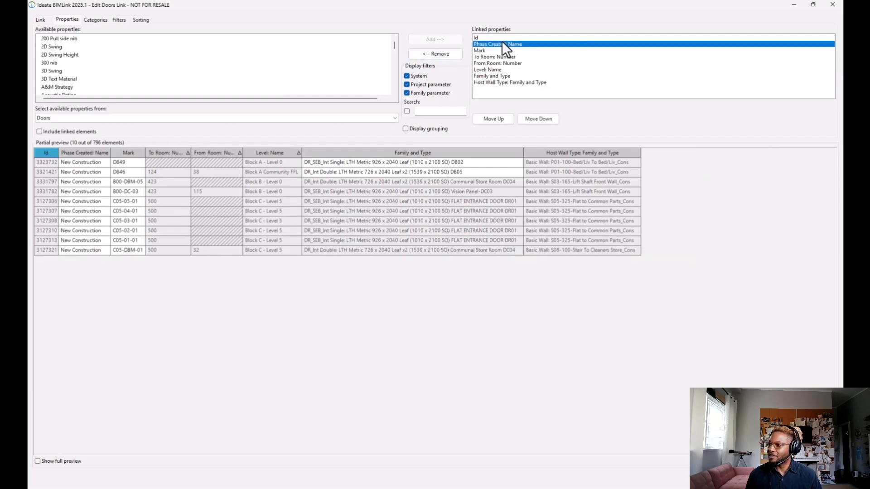
click(451, 56)
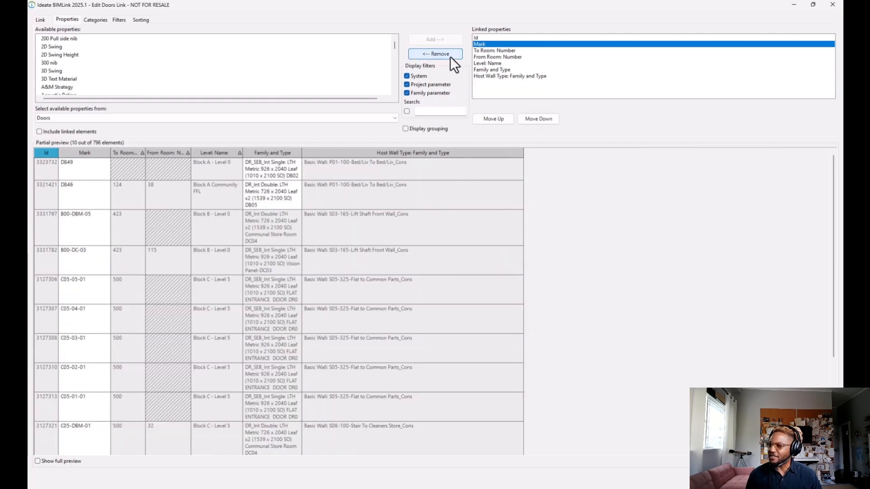
Review the remaining linked properties from Id to Host Wall Type: Family and Type, and browse the available door properties.
click(508, 35)
key(Down)
key(Down)
key(Down)
key(Down)
key(Down)
key(Down)
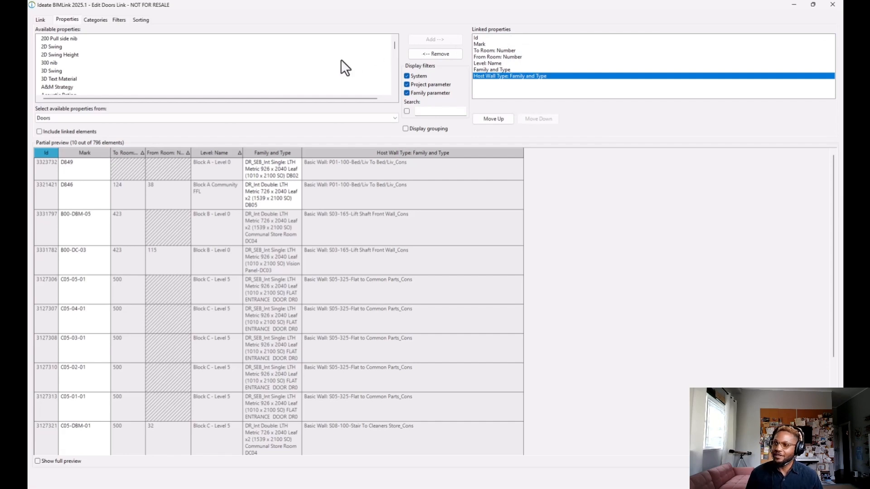
scroll(341, 60, down, 10)
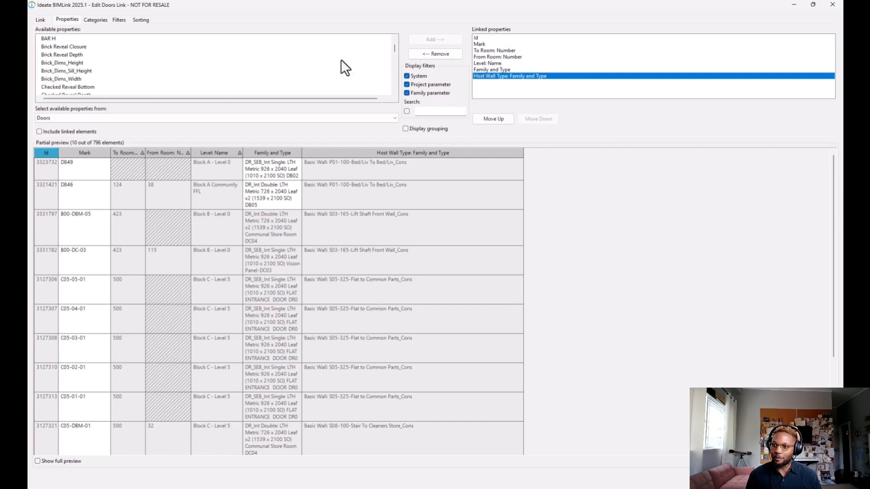
scroll(341, 60, down, 15)
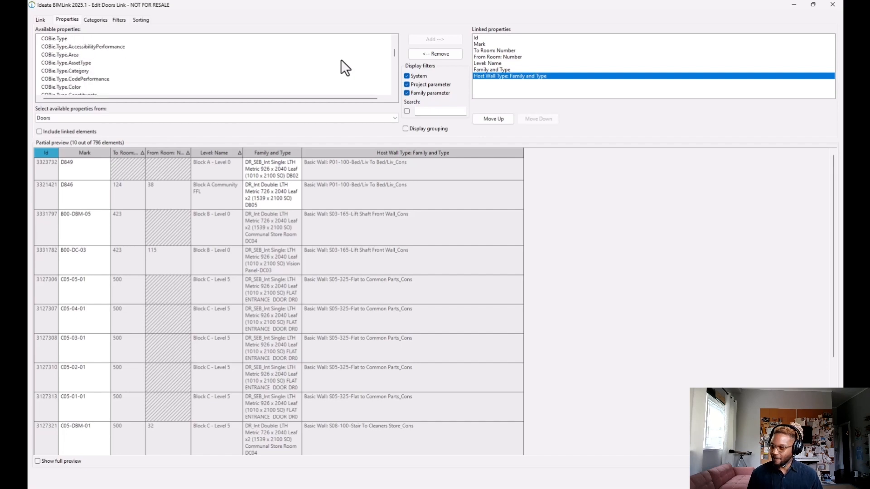
scroll(342, 61, down, 5)
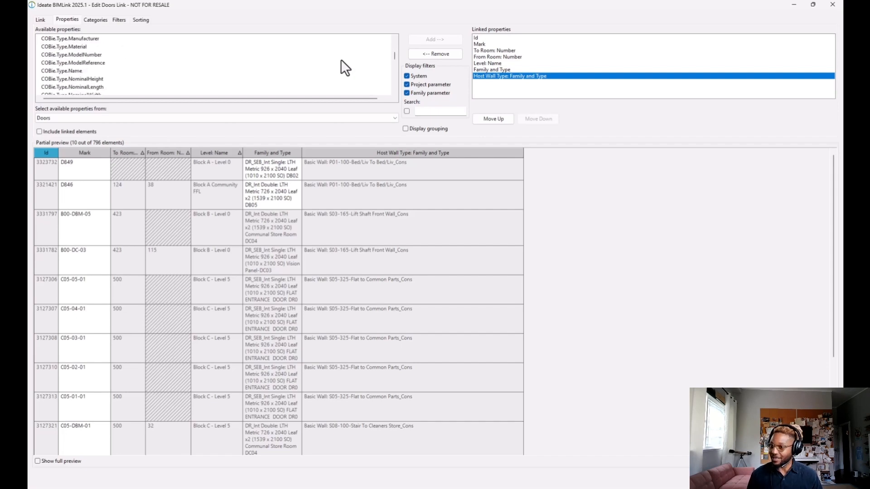
scroll(341, 60, up, 15)
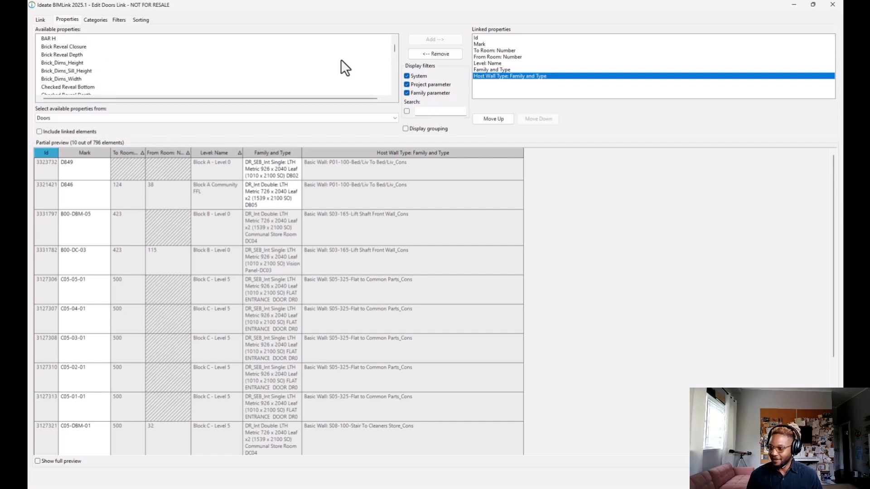
Check the sources for available door properties and include linked elements in the Doors link.
click(185, 119)
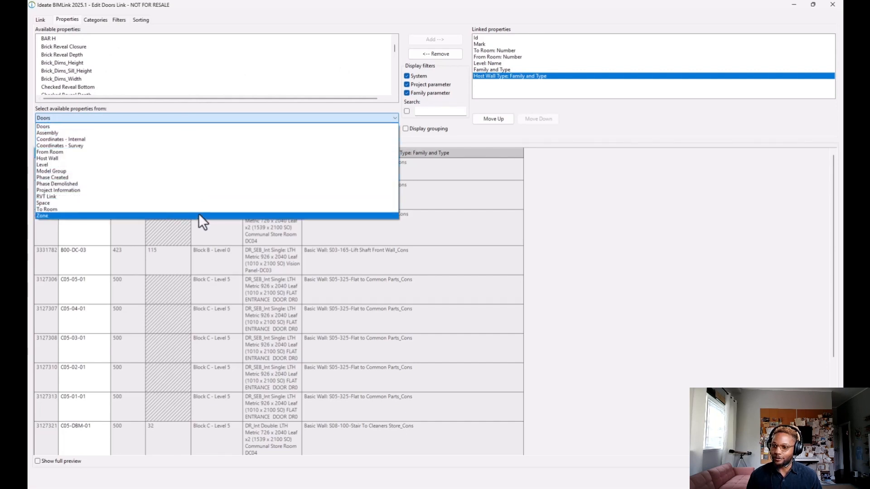
click(211, 118)
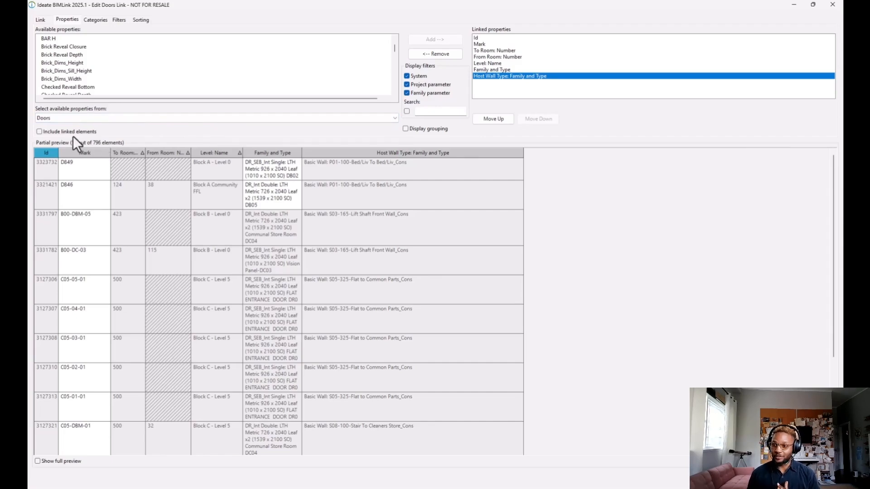
click(39, 132)
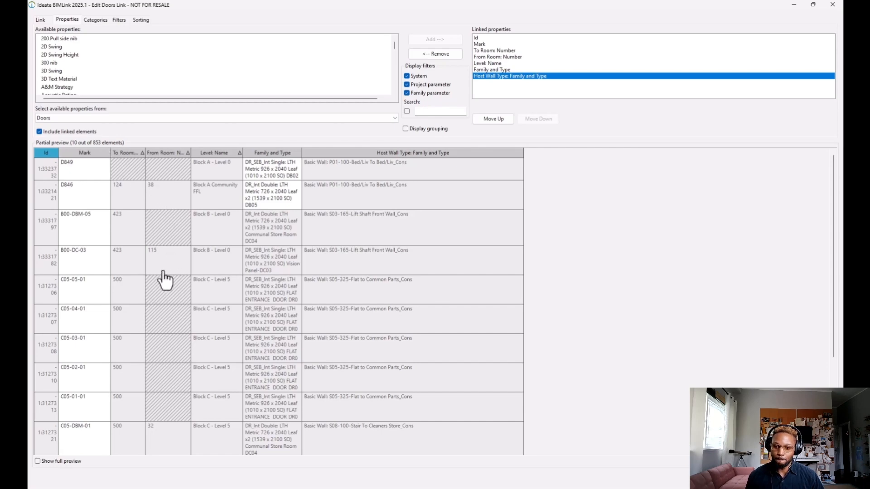
scroll(165, 281, down, 3)
scroll(165, 281, up, 3)
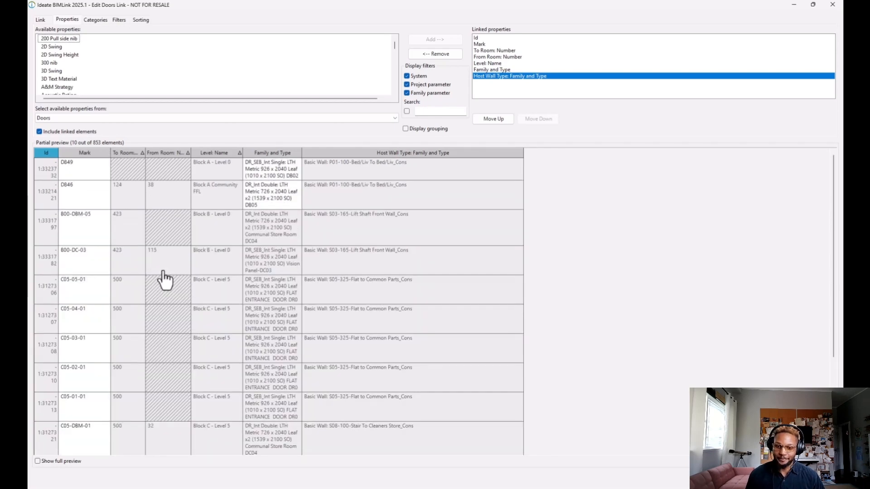
Show the full preview of the Doors link and examine the host and linked door rows.
click(38, 461)
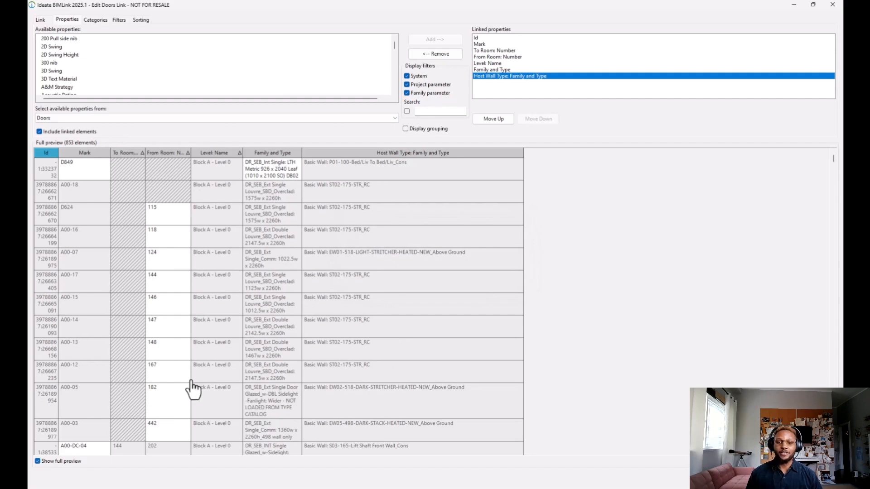
scroll(190, 389, down, 10)
scroll(192, 388, up, 10)
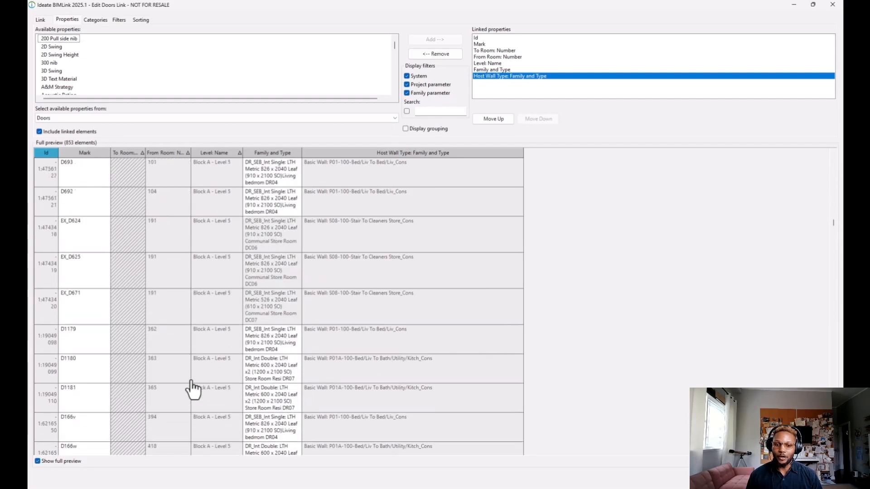
scroll(192, 388, up, 10)
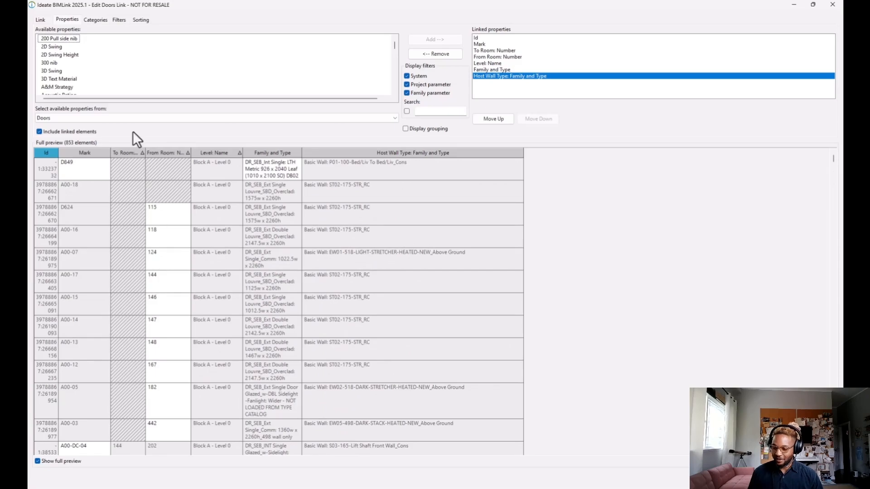
Review the Doors link's categories, filters, sorting and general link settings, and save the link.
click(96, 20)
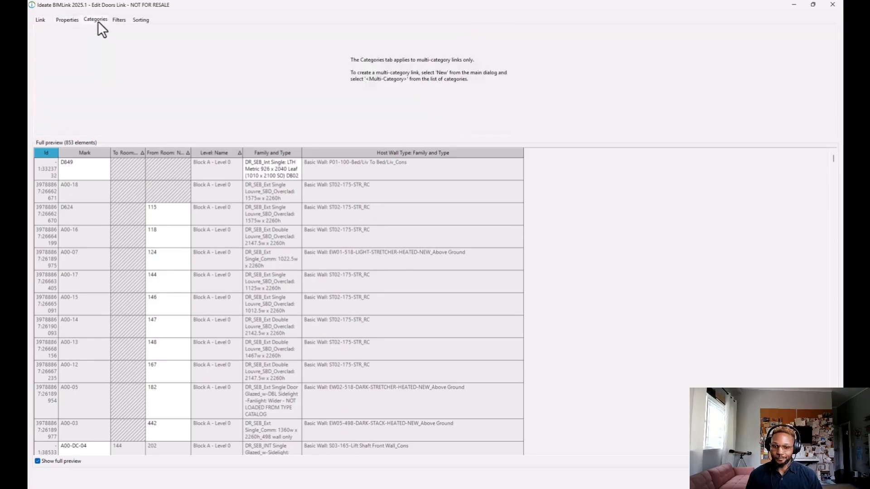
click(120, 21)
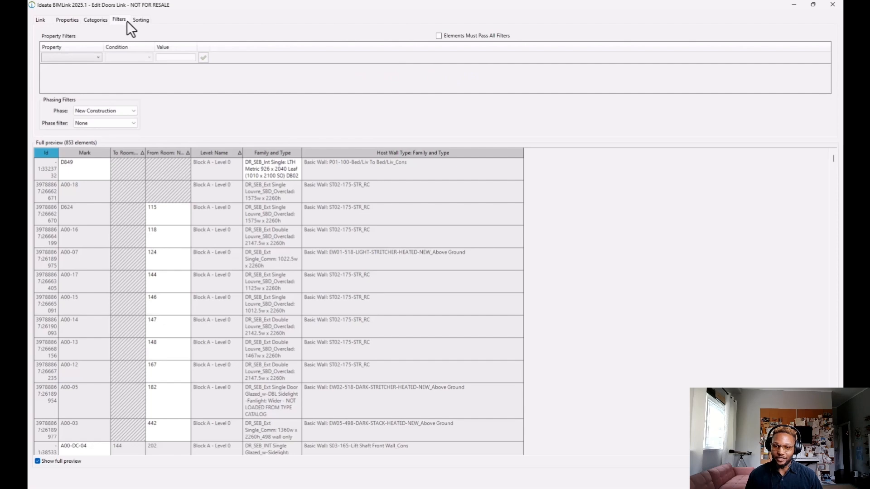
click(140, 20)
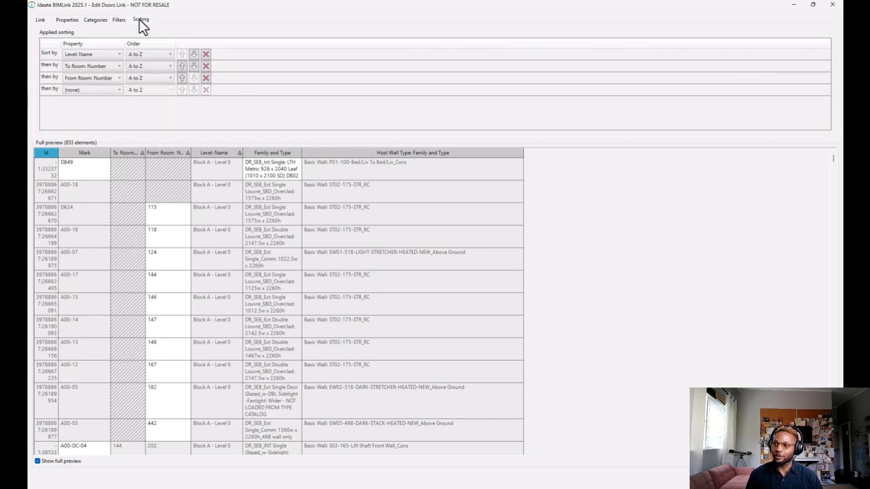
click(64, 18)
click(40, 20)
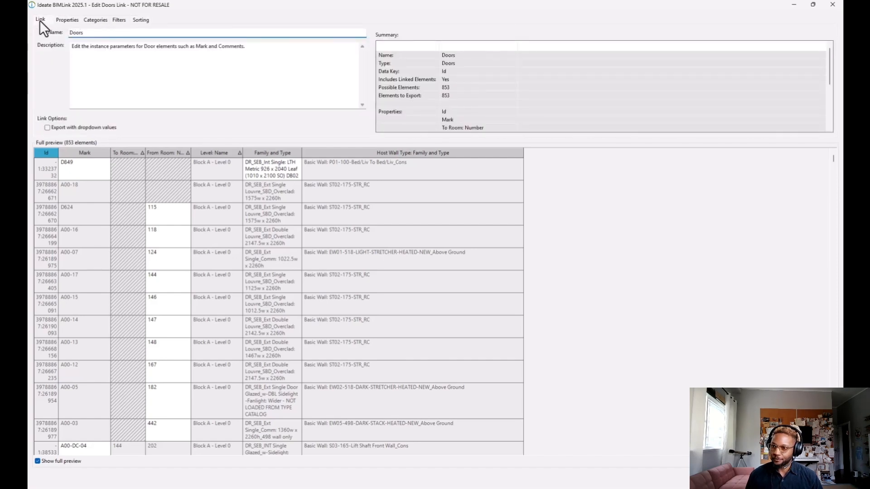
click(68, 19)
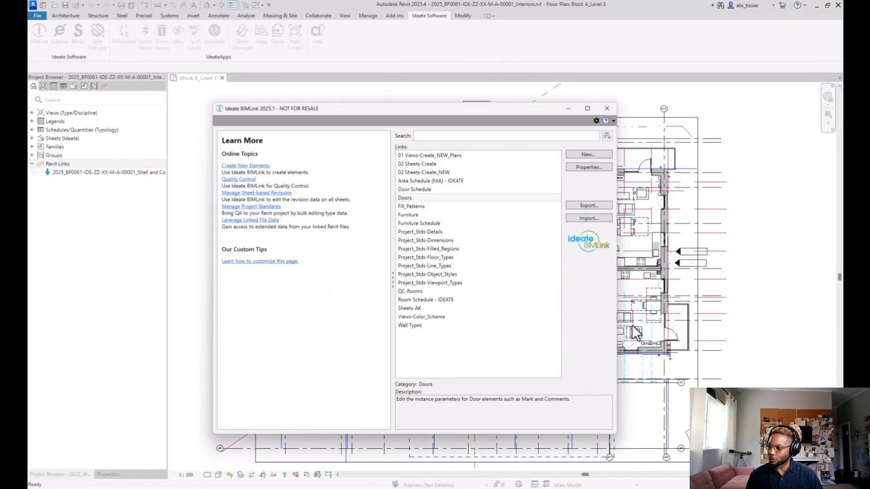
Reopen the saved Doors link to check its linked properties and close its editing window.
click(533, 198)
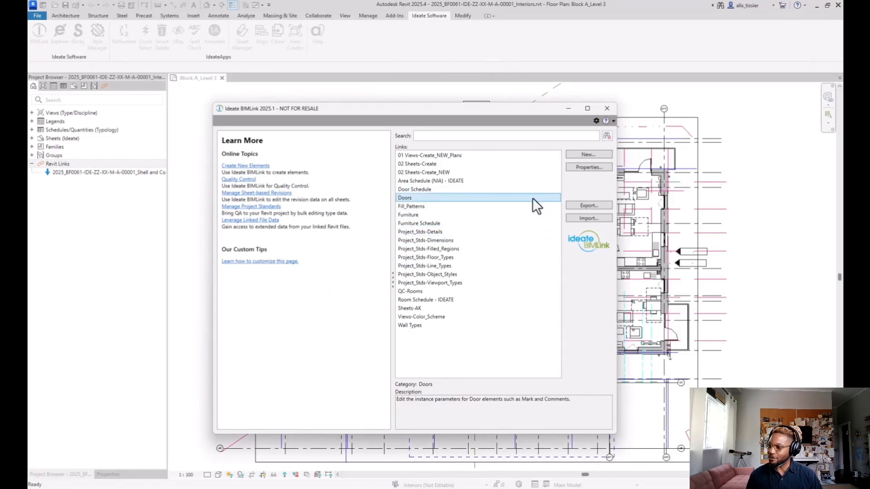
click(585, 168)
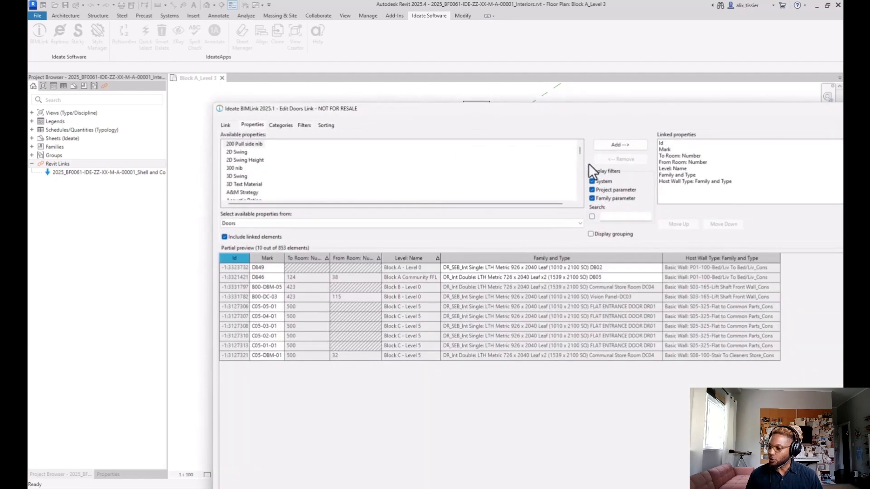
drag(640, 111, 452, 58)
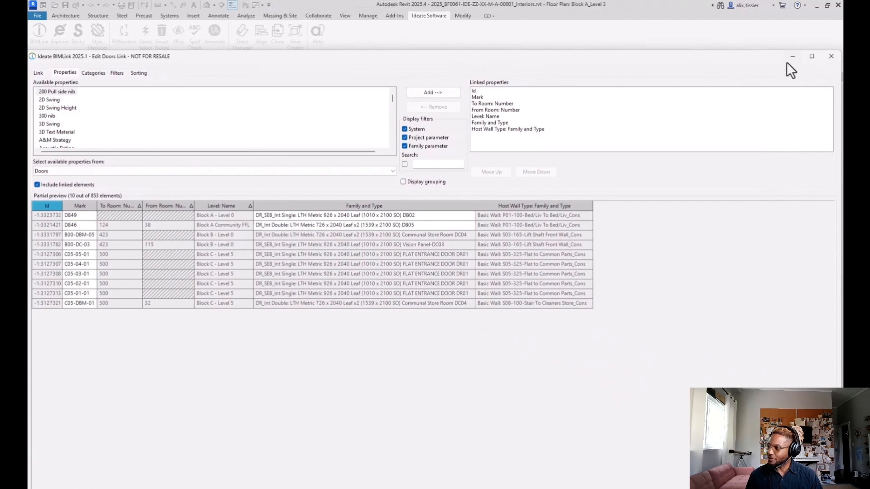
click(830, 58)
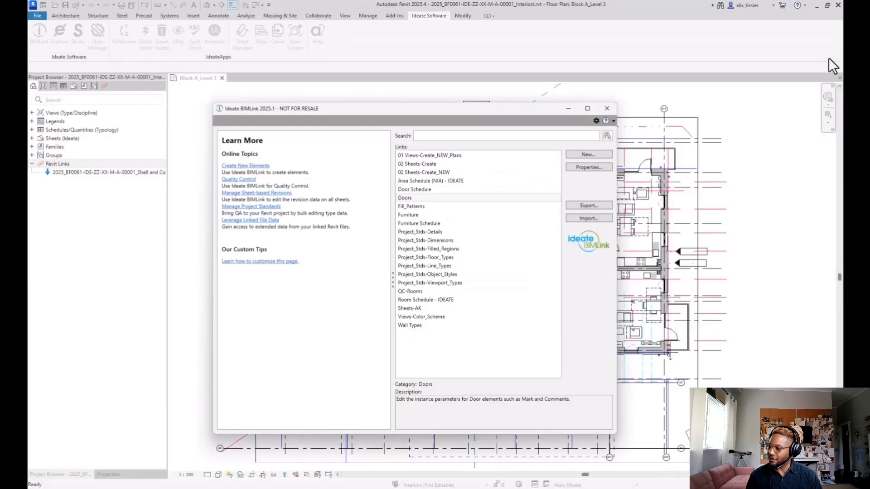
Export the Doors link to an Excel file named Doors on the Desktop and open the exported file.
click(540, 200)
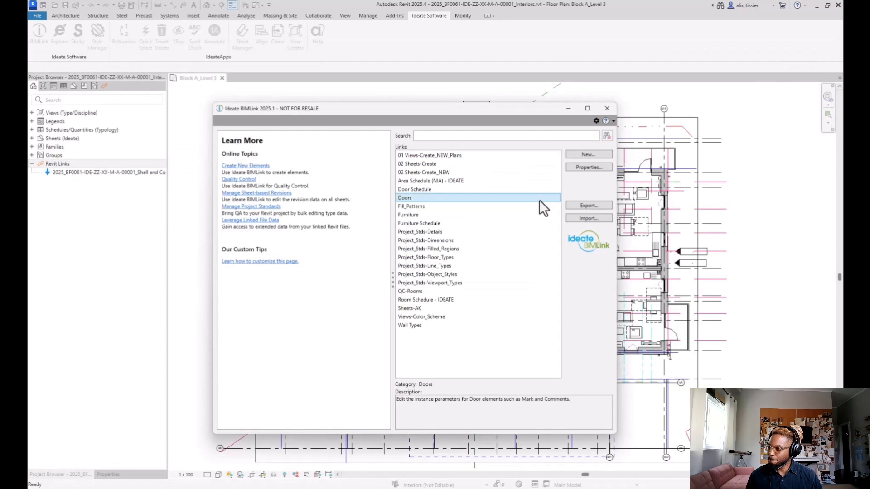
click(587, 205)
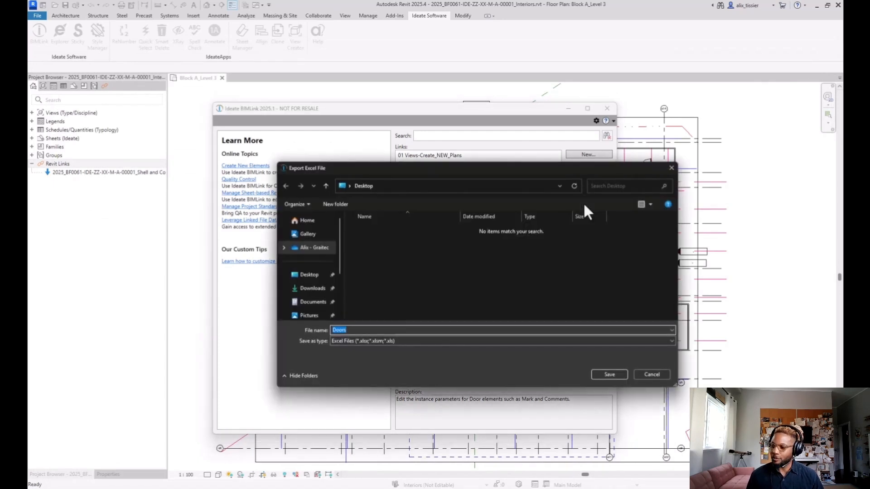
click(304, 277)
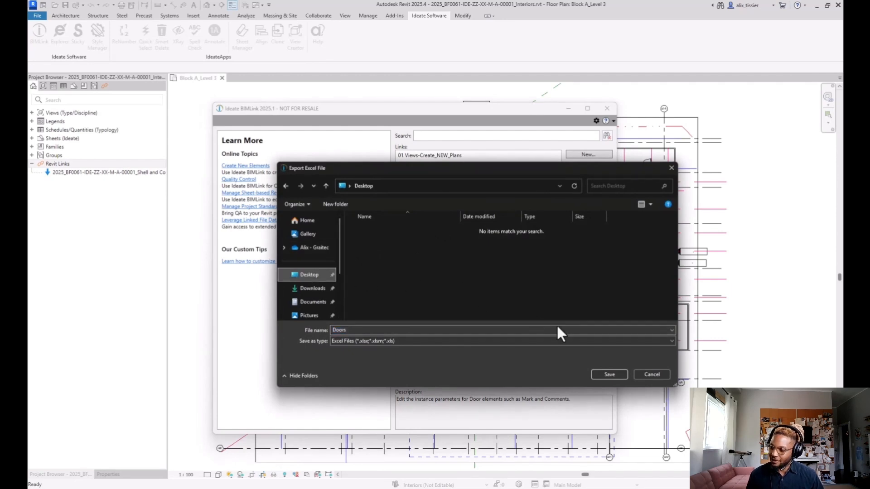
click(603, 374)
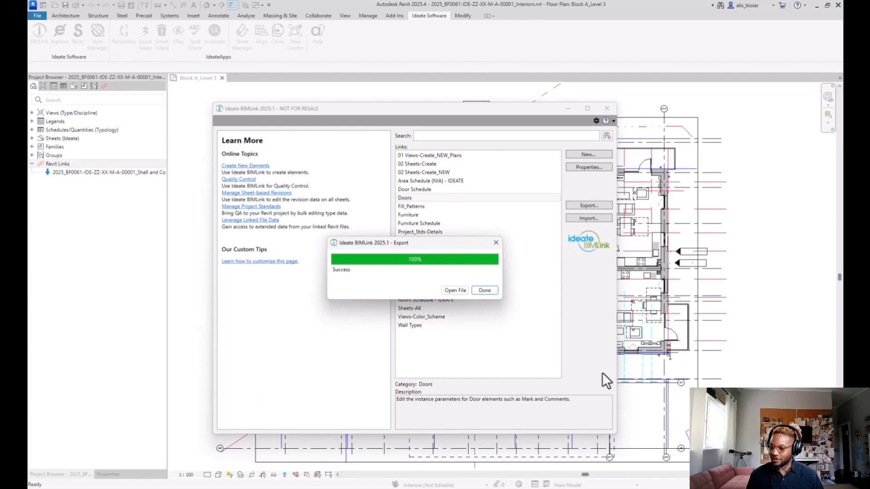
click(457, 289)
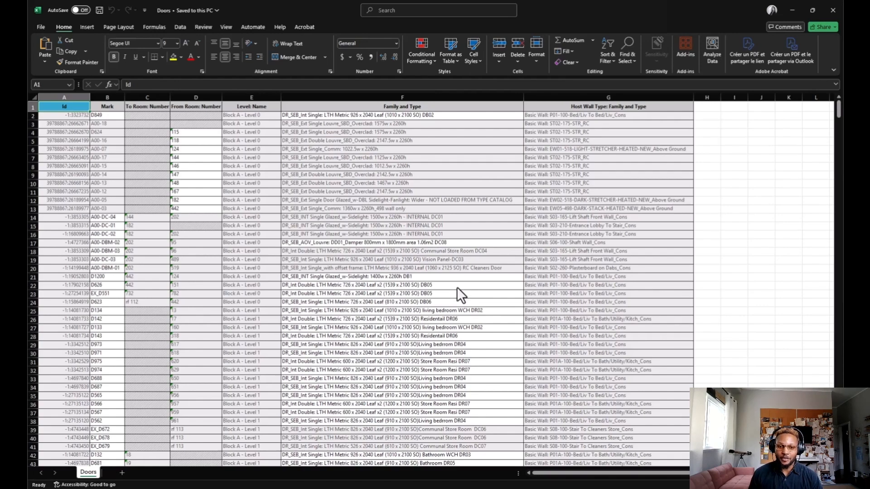
Examine the door rows in the exported Doors worksheet, including element IDs, room numbers, levels and host wall types.
scroll(457, 288, down, 2)
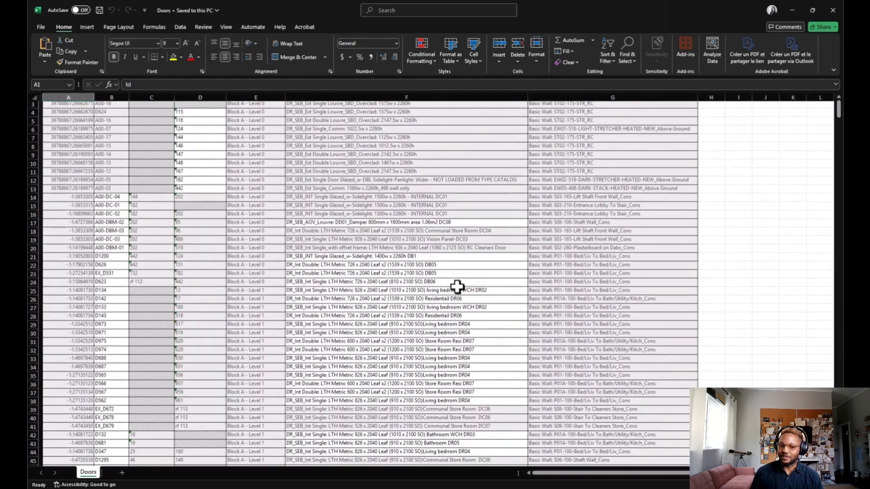
scroll(457, 287, down, 5)
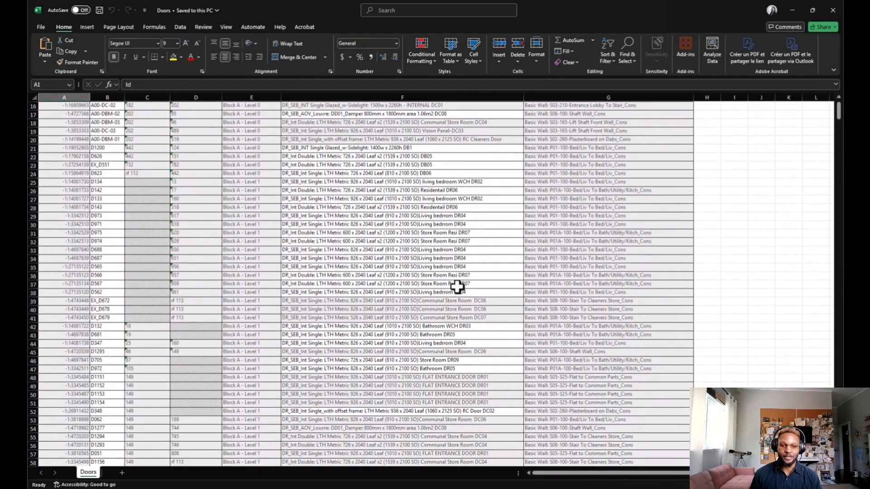
scroll(457, 287, down, 2)
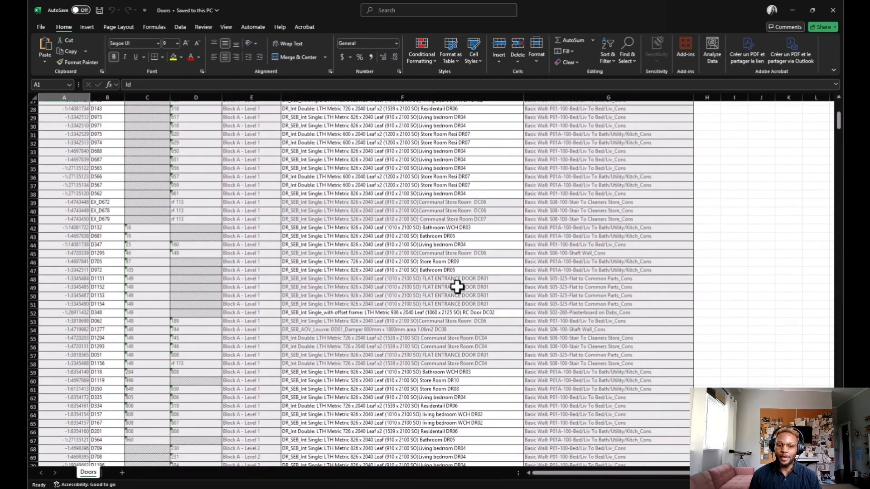
scroll(458, 287, down, 7)
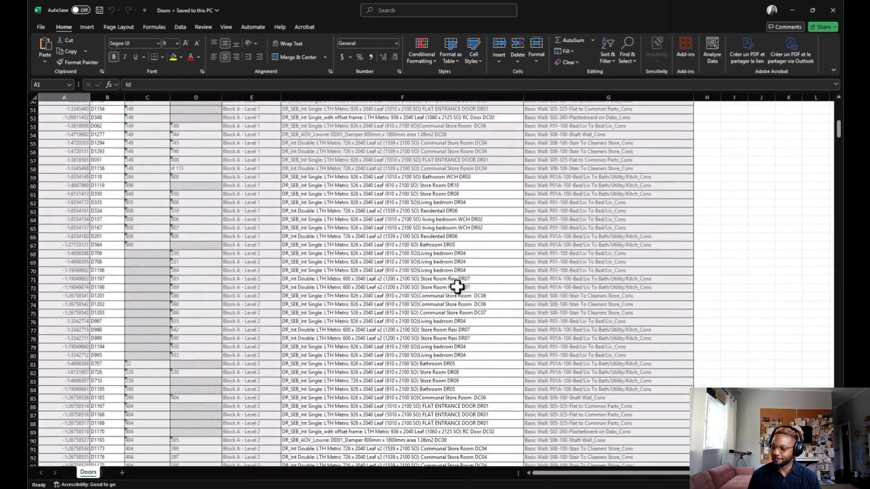
scroll(457, 287, up, 12)
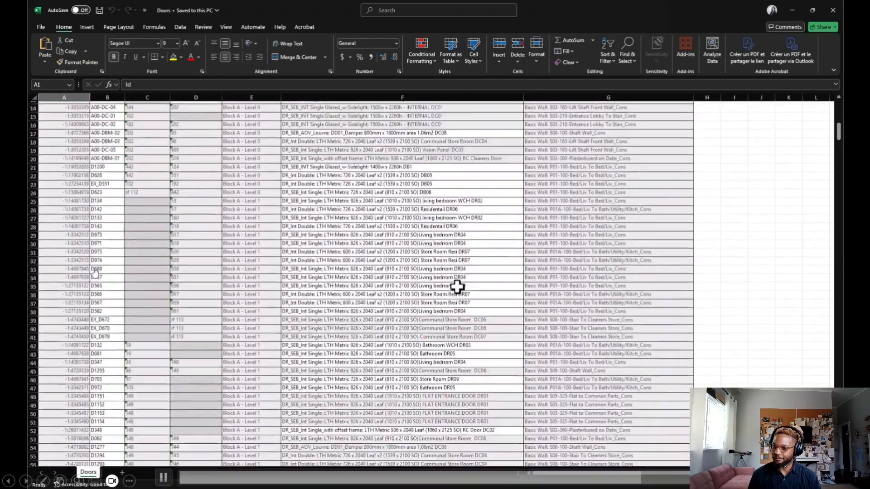
scroll(458, 287, up, 4)
key(Right)
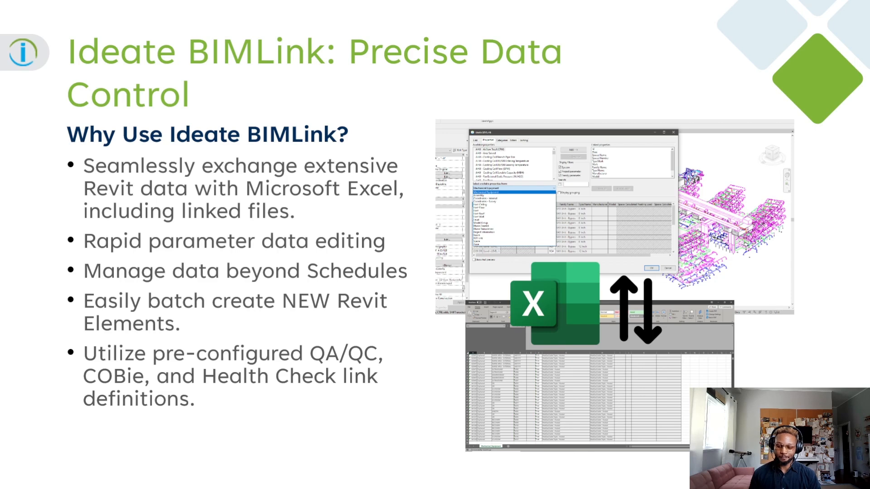
key(Right)
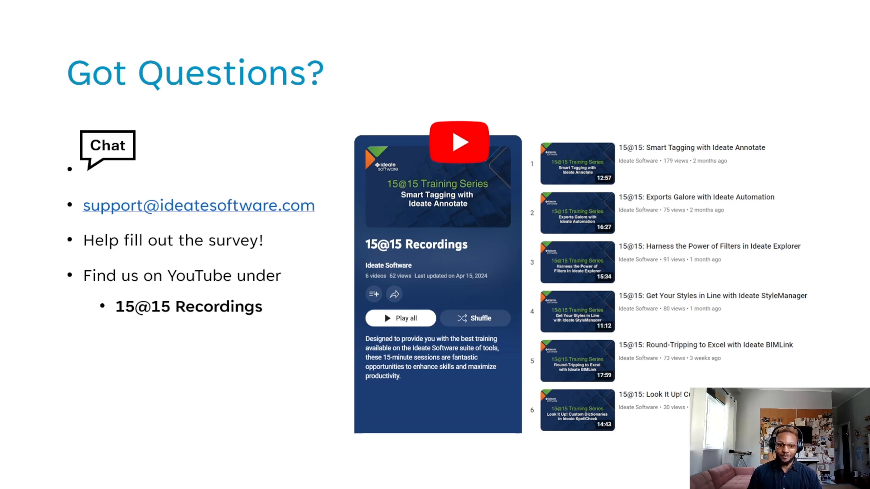
key(Right)
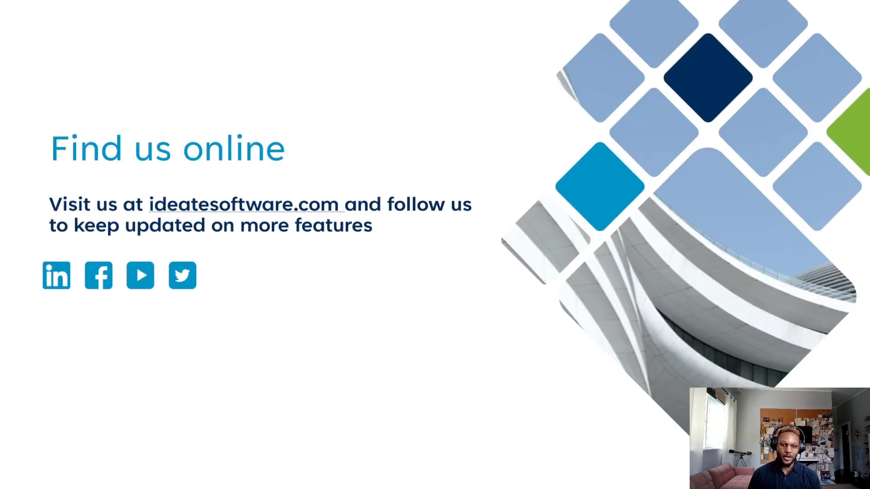